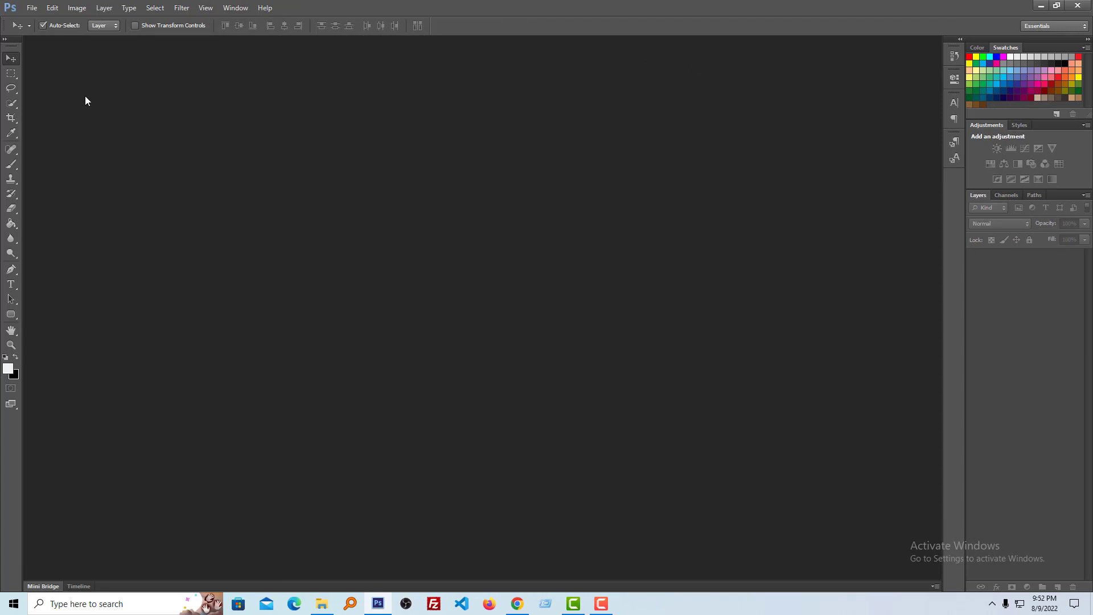
- Start a new document from File > New with width 2048 pixels, then select the height value
{"action": "left_click", "coordinate": [33, 9]}
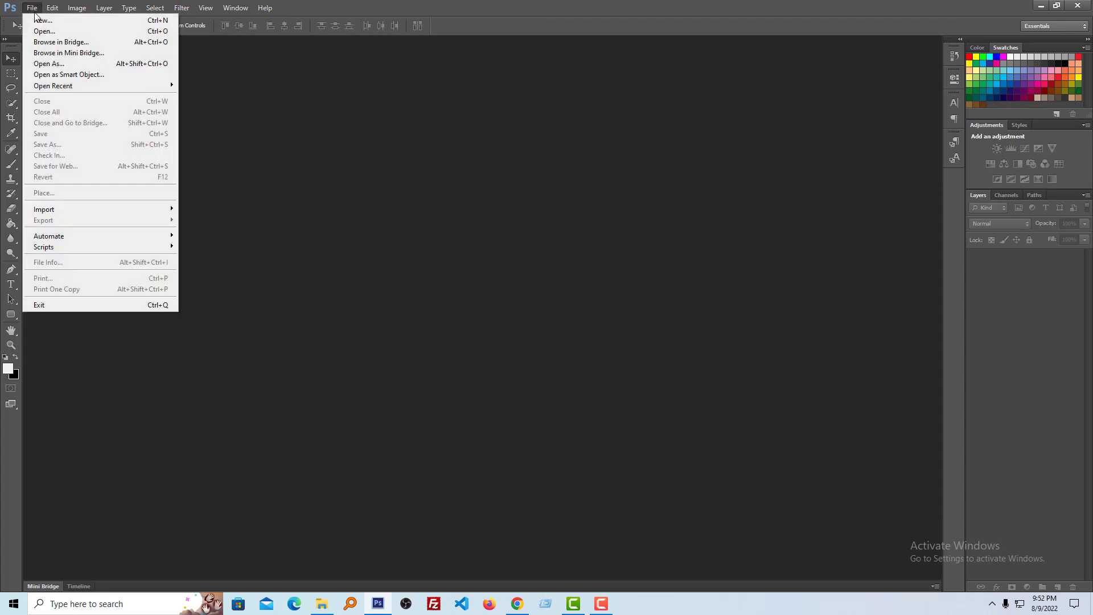
{"action": "left_click", "coordinate": [40, 20]}
{"action": "left_click", "coordinate": [461, 210]}
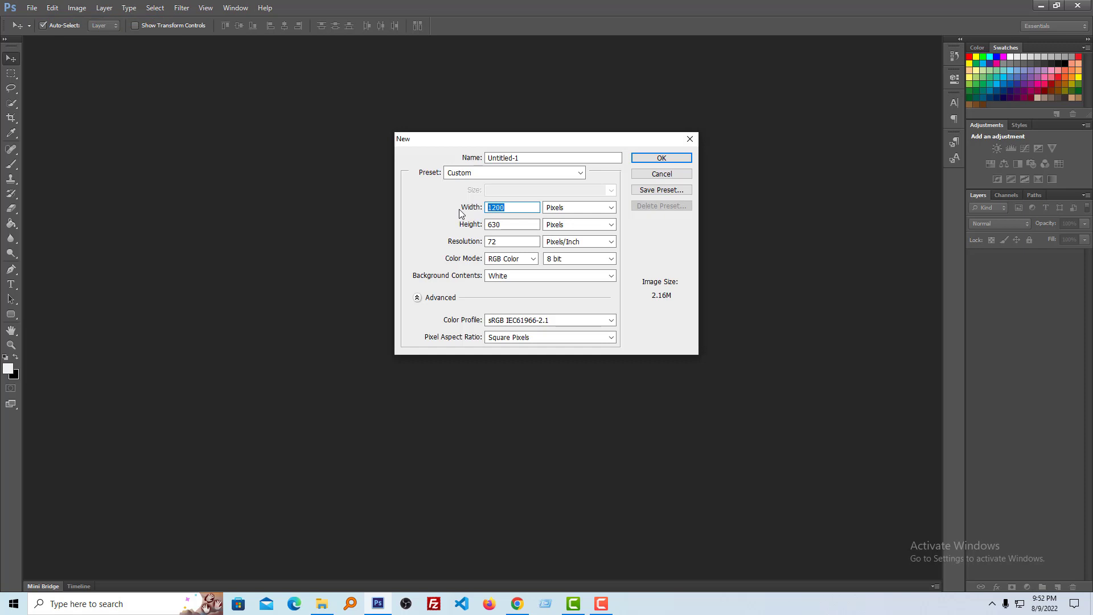
{"action": "type", "text": "2048"}
{"action": "double_click", "coordinate": [506, 224]}
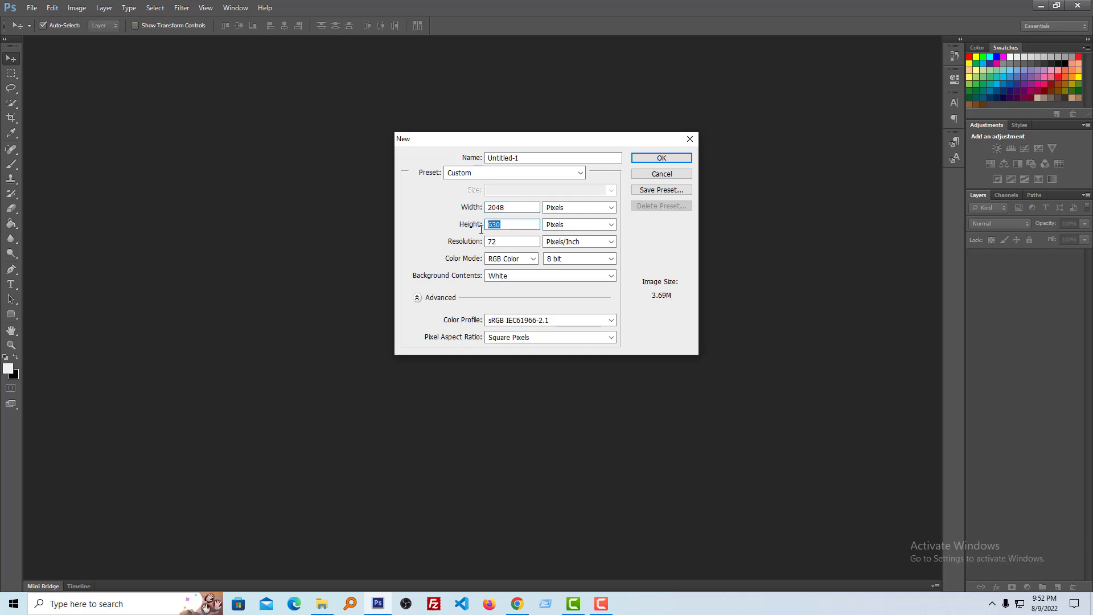
{"action": "type", "text": "2048"}
- Create the 2048 × 2048 document and drag JACKETS.png from Explorer onto the canvas
{"action": "left_click", "coordinate": [657, 160]}
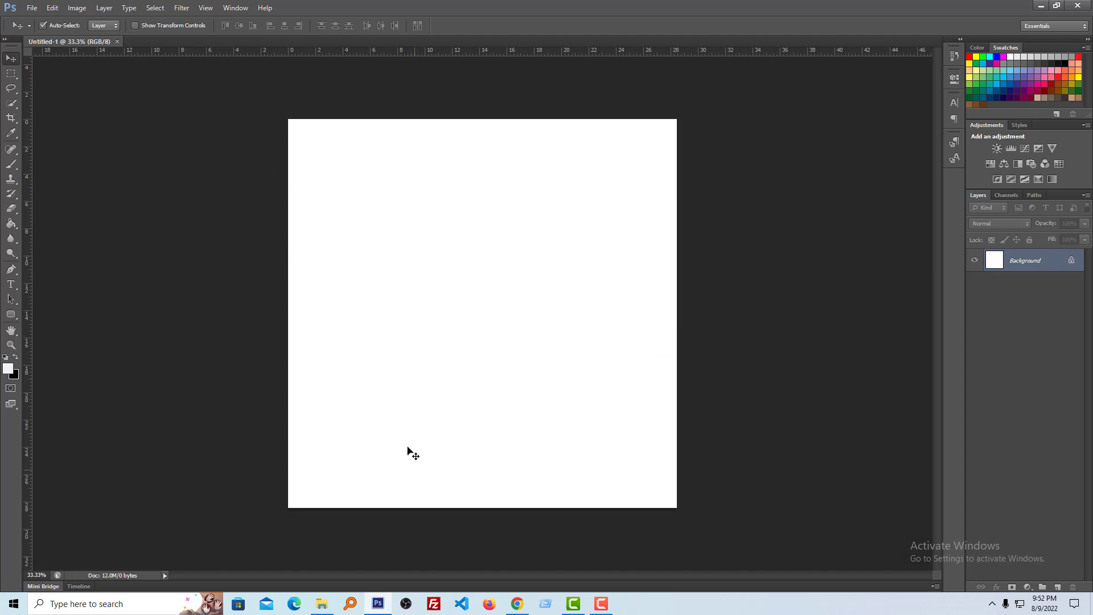
{"action": "key", "text": "alt+Tab"}
{"action": "left_click_drag", "start_coordinate": [434, 285], "coordinate": [431, 501]}
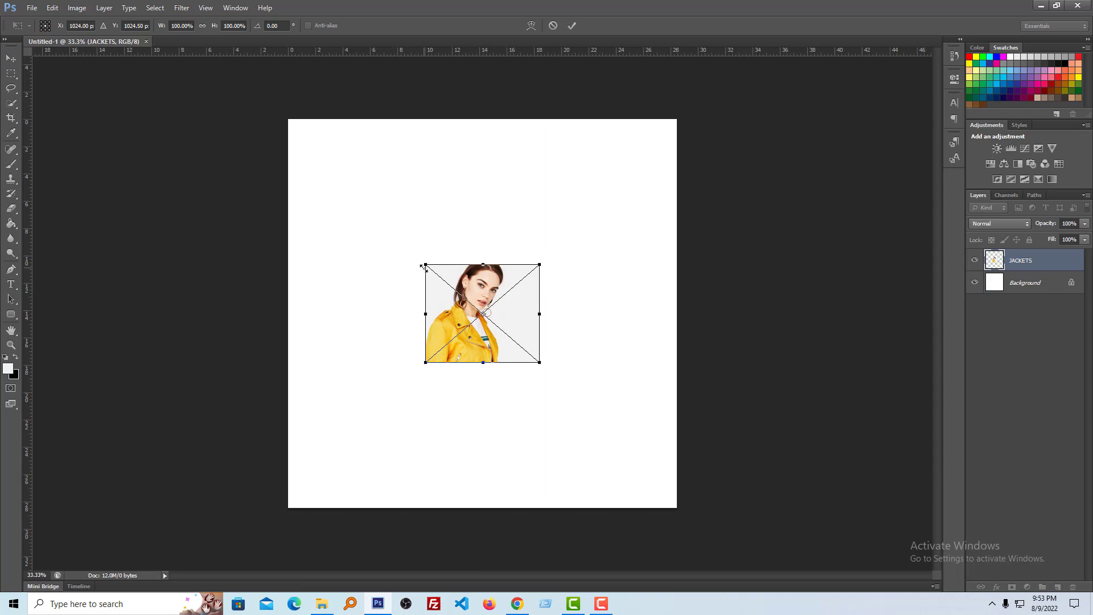
- Enlarge the jacket photo to about 254%, apply it, and bring up Image Size
{"action": "left_click_drag", "start_coordinate": [423, 266], "coordinate": [334, 188]}
{"action": "left_click_drag", "start_coordinate": [539, 362], "coordinate": [611, 449]}
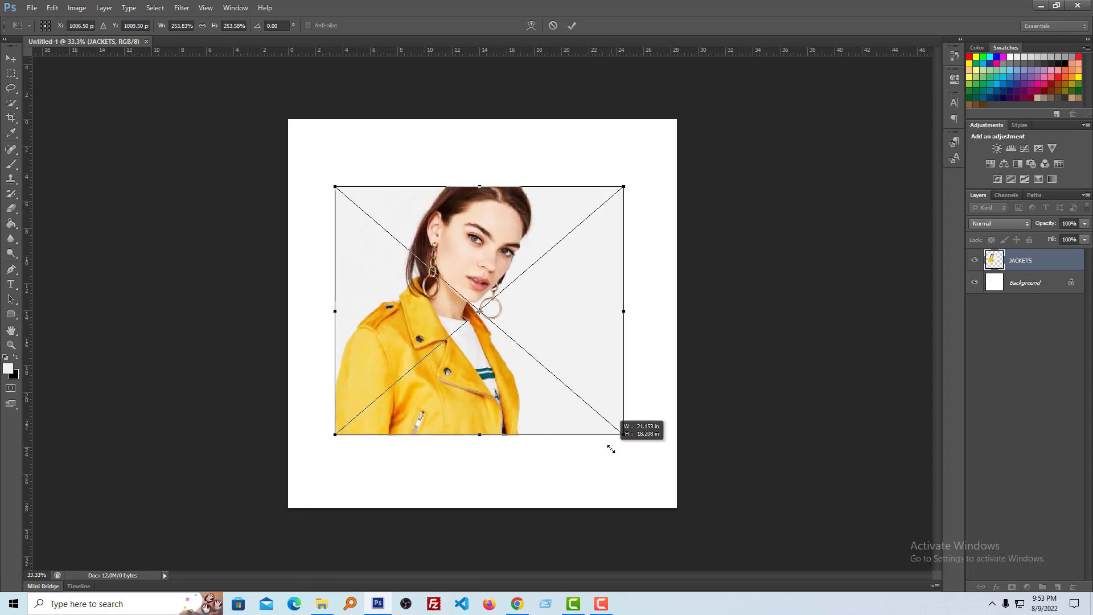
{"action": "key", "text": "Return"}
{"action": "key", "text": "ctrl+alt+i"}
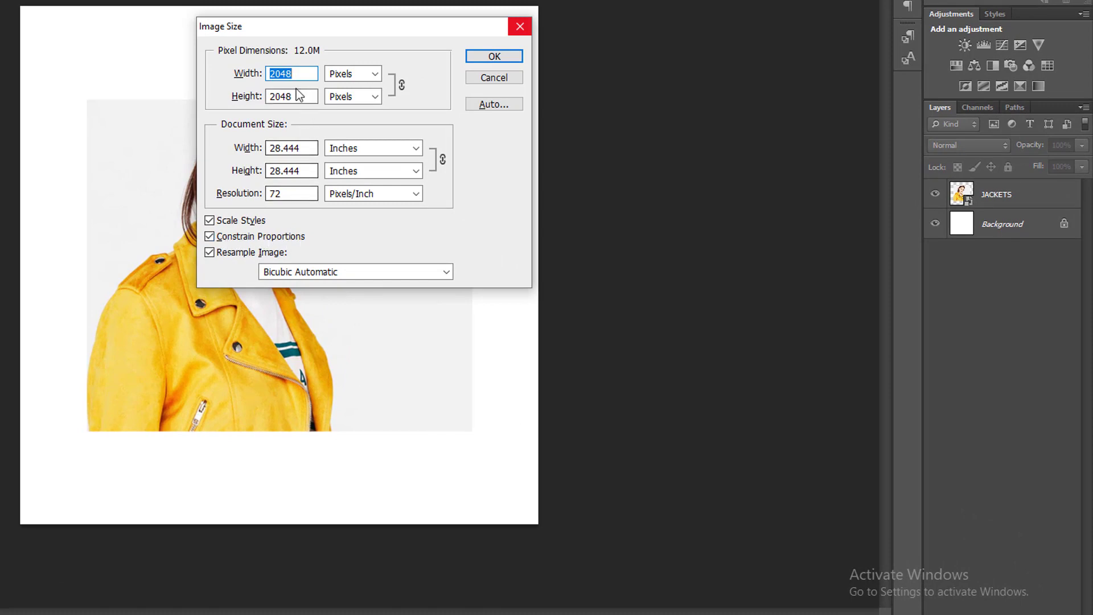
- Resize the jacket image to 1024 pixels wide, then again to 512 pixels wide
{"action": "left_click_drag", "start_coordinate": [296, 74], "coordinate": [270, 75]}
{"action": "type", "text": "1024"}
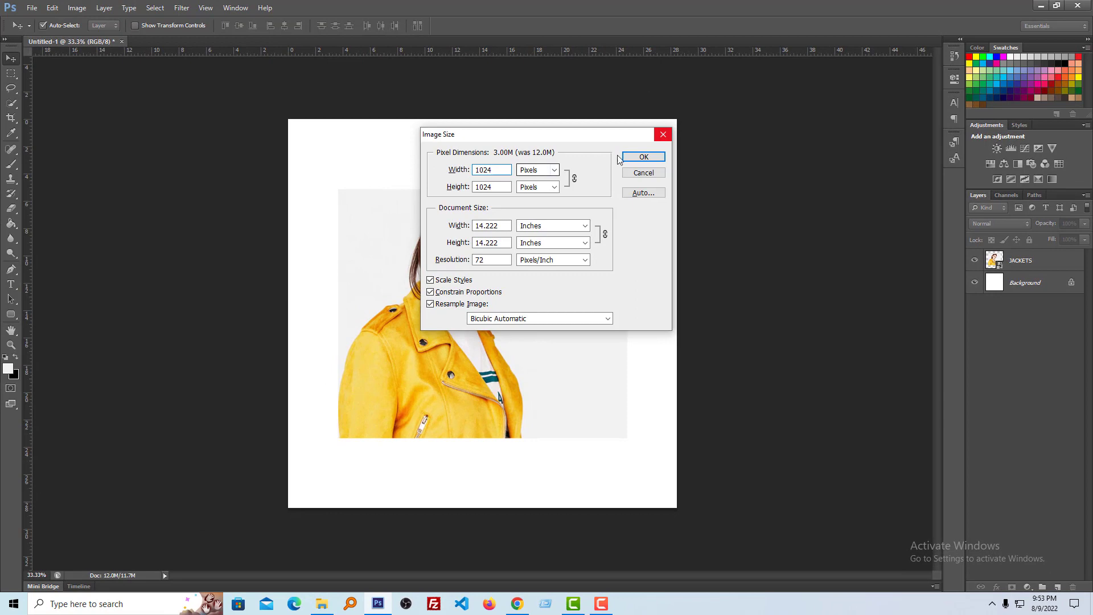
{"action": "key", "text": "Return"}
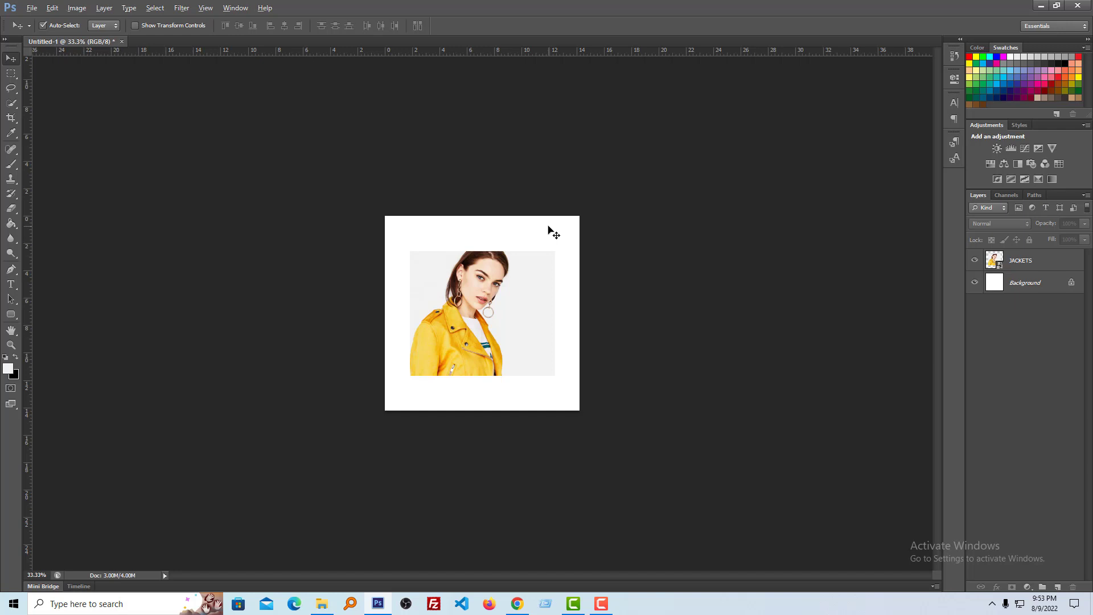
{"action": "key", "text": "ctrl+alt+i"}
{"action": "type", "text": "512"}
{"action": "key", "text": "Return"}
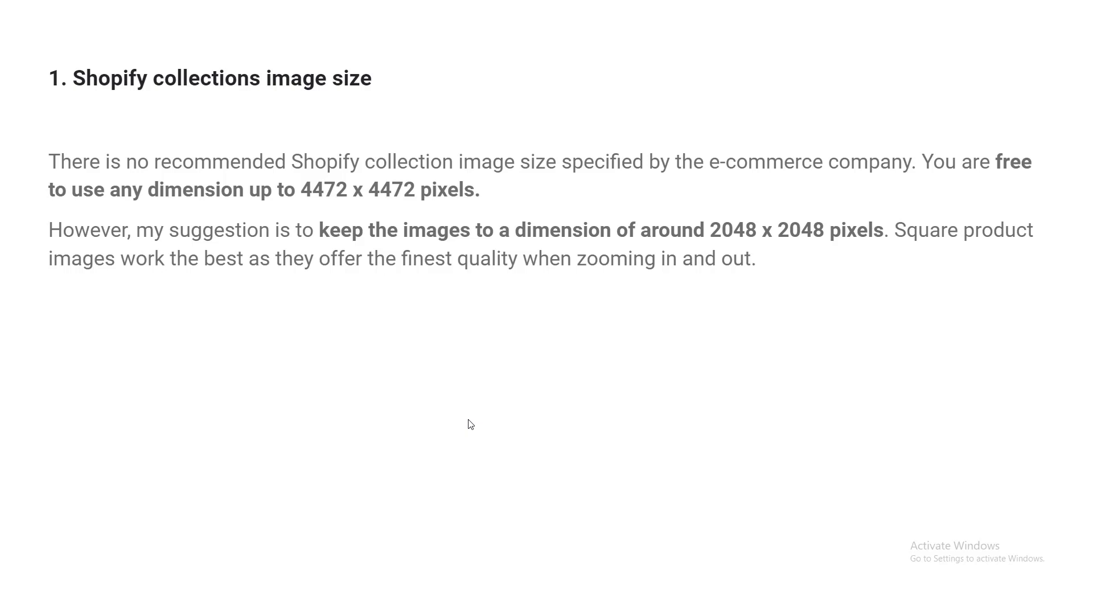
- Advance the presentation to the slide on Shopify slideshow image size
{"action": "left_click", "coordinate": [574, 461]}
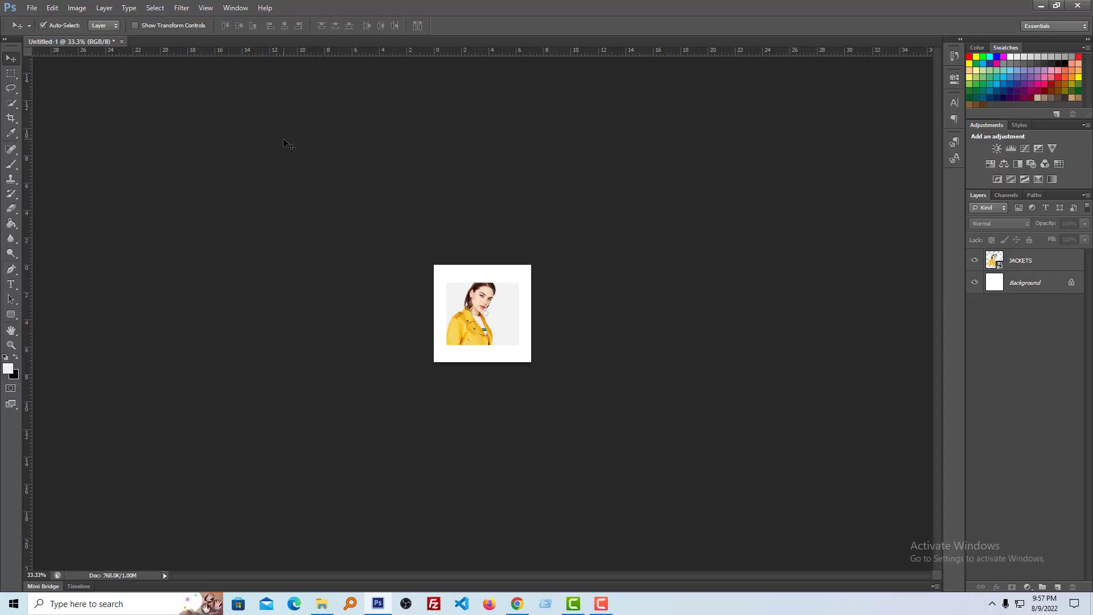
- Create the SlideShow document at 2000 × 600 pixels using Ctrl+N
{"action": "key", "text": "ctrl+n"}
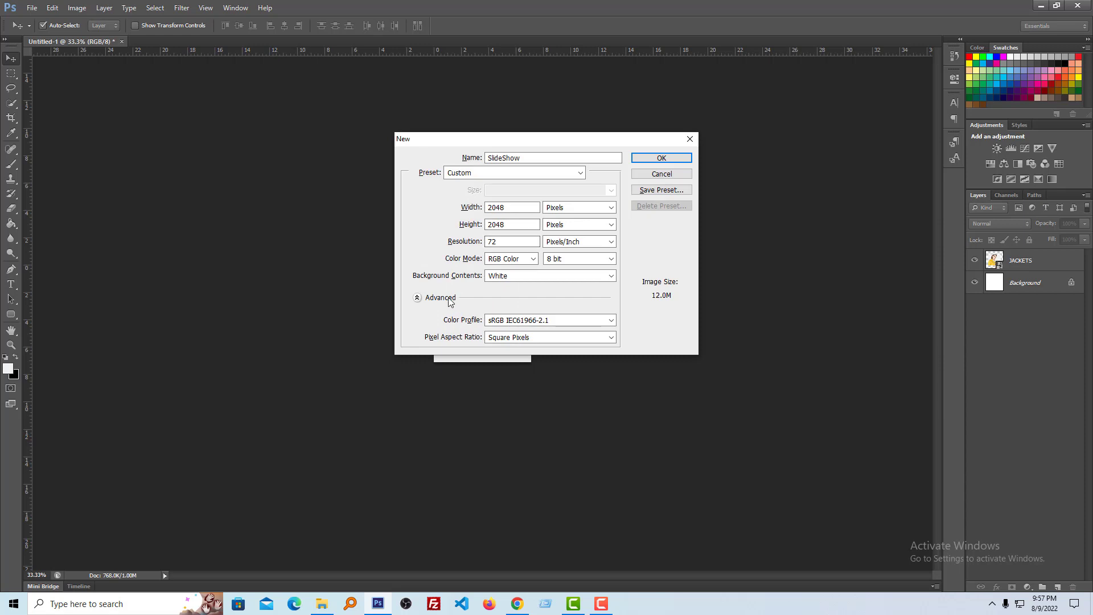
{"action": "double_click", "coordinate": [504, 207]}
{"action": "type", "text": "2000"}
{"action": "double_click", "coordinate": [515, 224]}
{"action": "type", "text": "600"}
{"action": "left_click", "coordinate": [658, 157]}
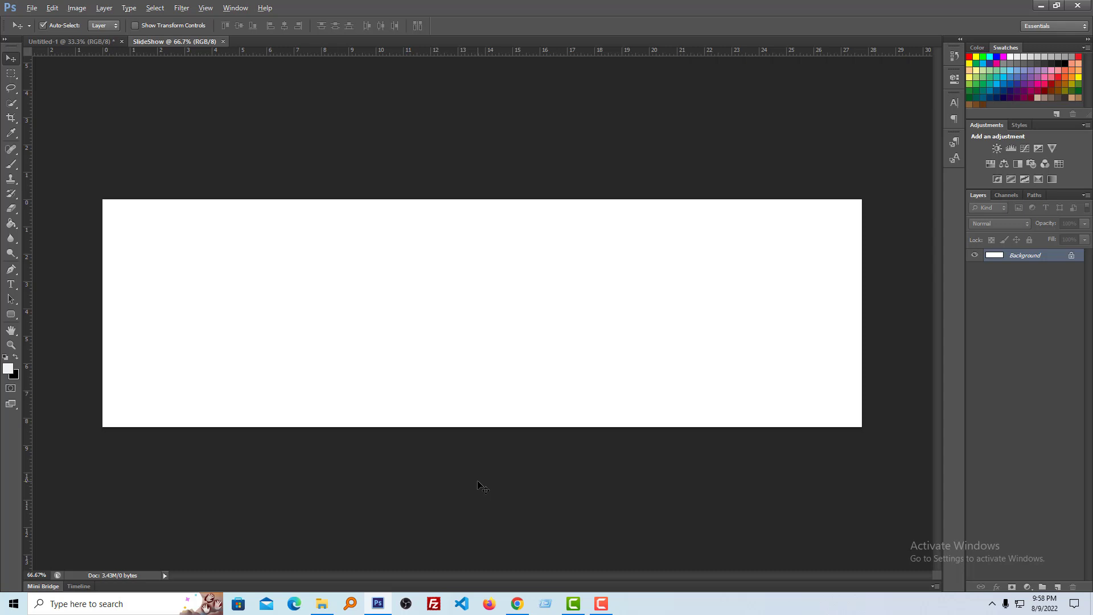
- Set the SlideShow image width to 1600 pixels, giving a proportional 1600 × 480 canvas
{"action": "key", "text": "ctrl+alt+i"}
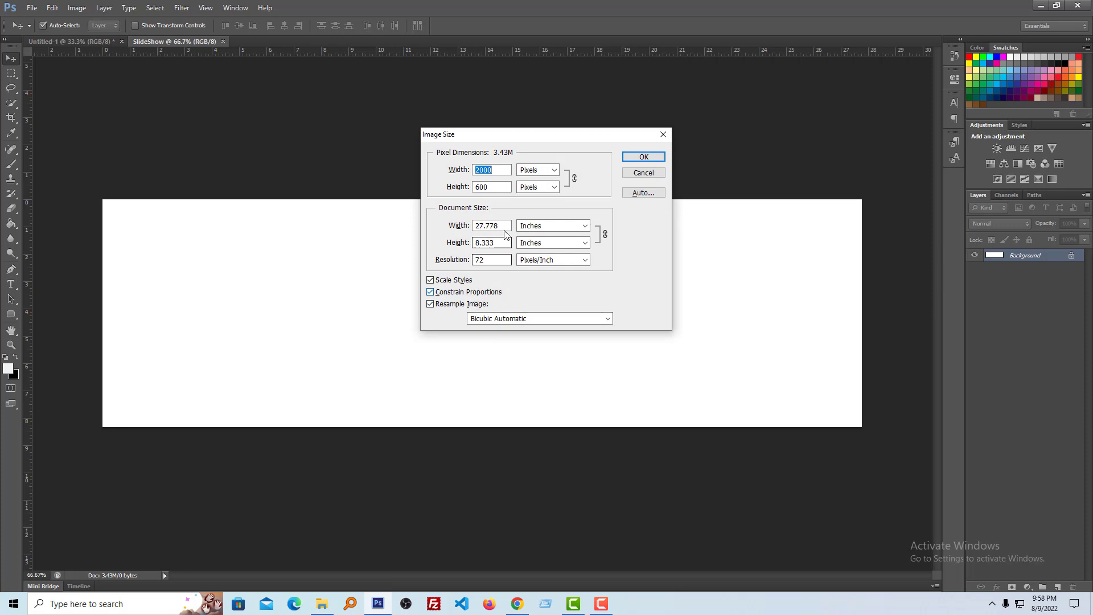
{"action": "left_click", "coordinate": [501, 170]}
{"action": "double_click", "coordinate": [482, 169]}
{"action": "type", "text": "1600"}
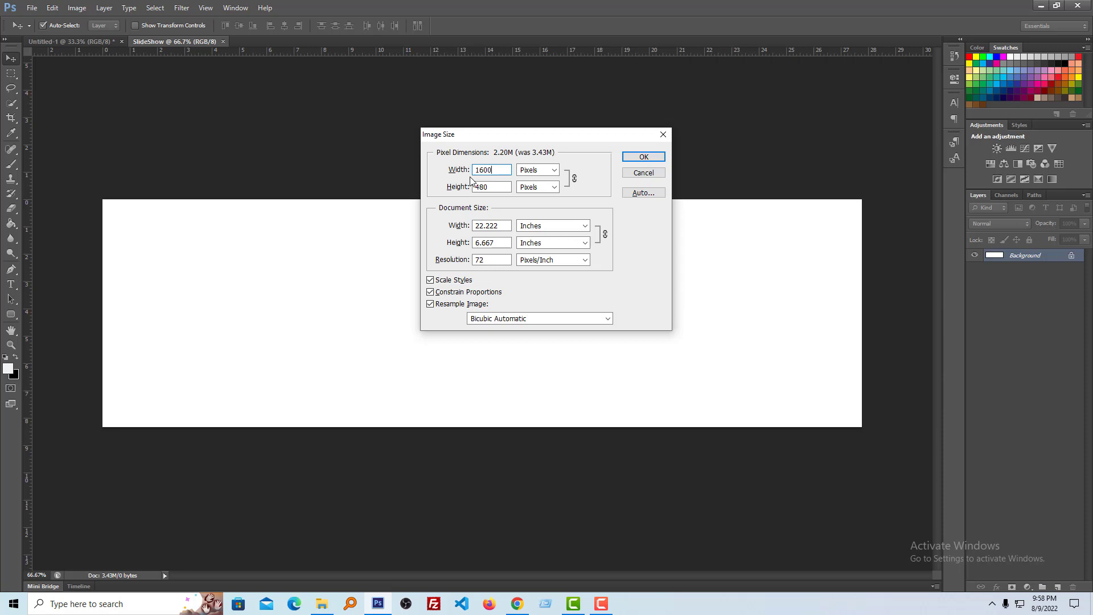
{"action": "key", "text": "Return"}
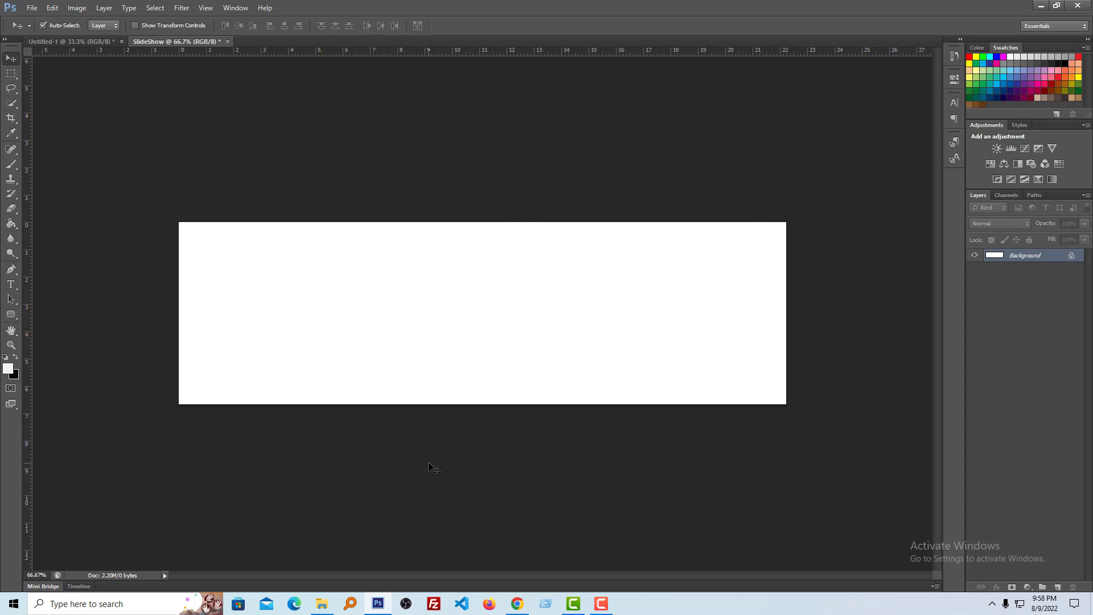
- Open POLO SHIRTS.png from the collections folder in Photoshop
{"action": "left_click", "coordinate": [517, 603]}
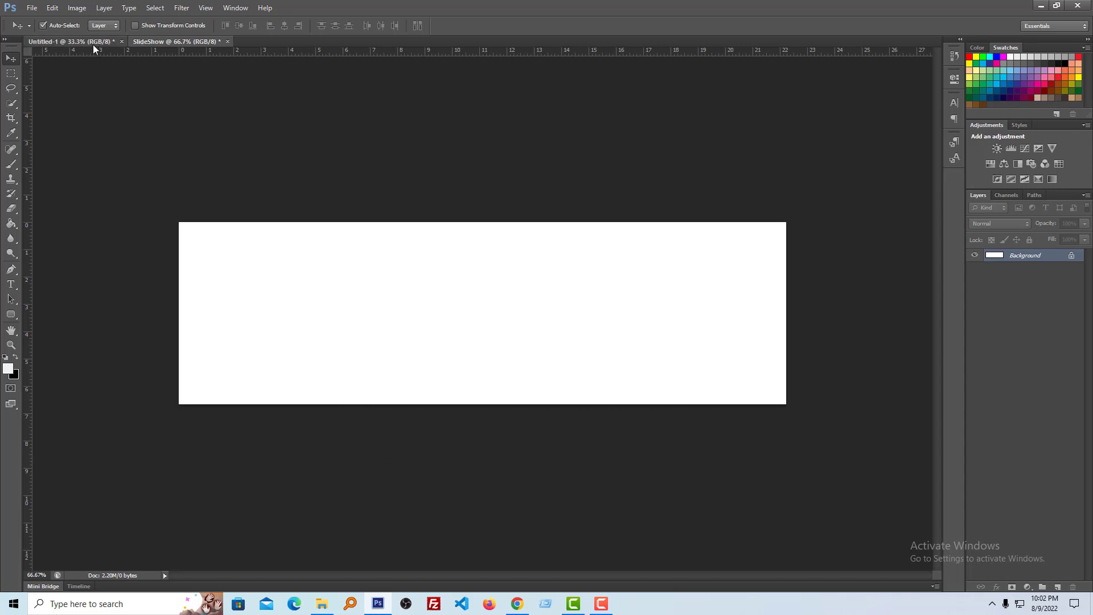
{"action": "left_click", "coordinate": [322, 604]}
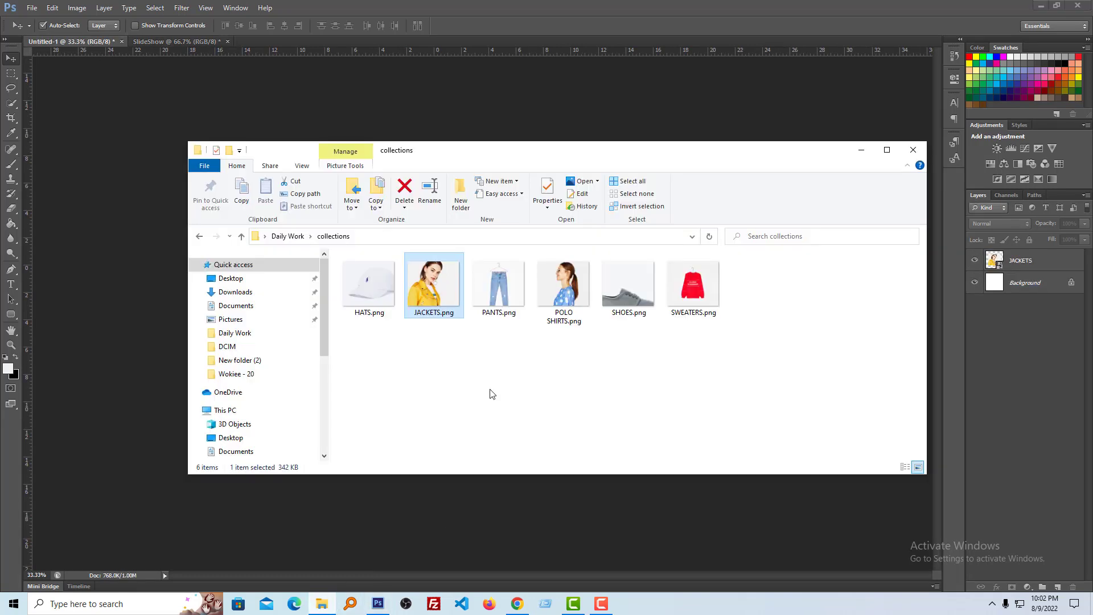
{"action": "double_click", "coordinate": [564, 287]}
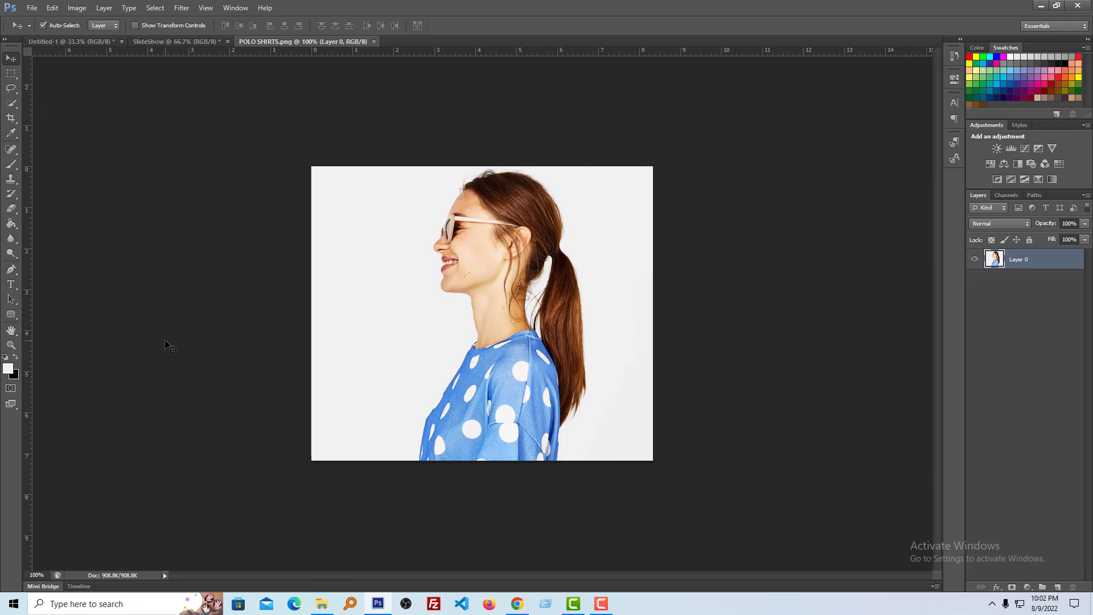
- Export POLO SHIRTS via Save for Web as JPEG High, quality 60, to the Desktop
{"action": "left_click", "coordinate": [35, 9]}
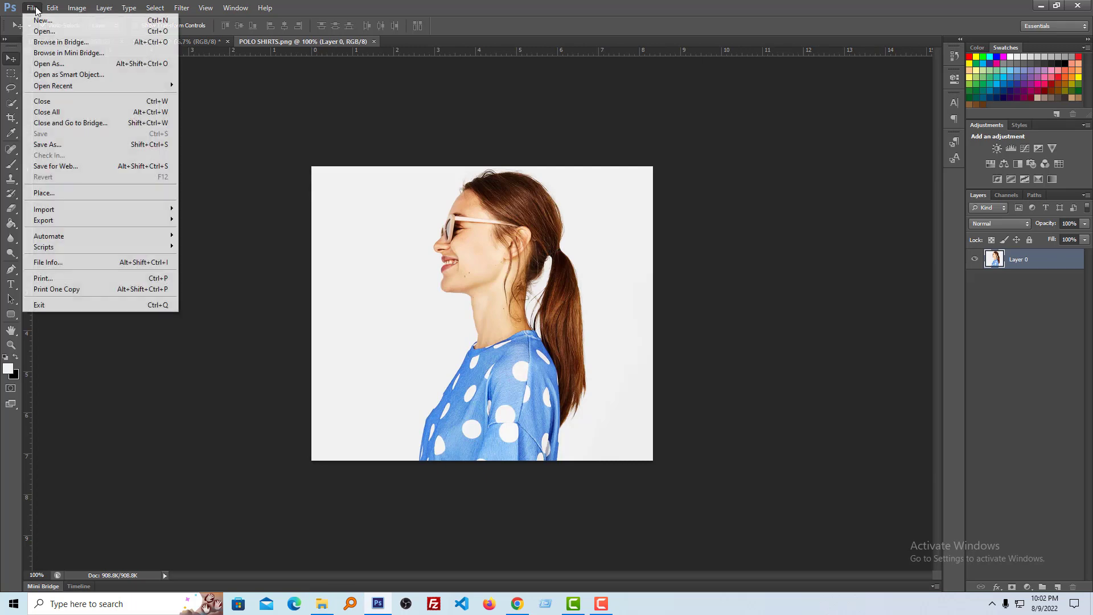
{"action": "left_click", "coordinate": [88, 168]}
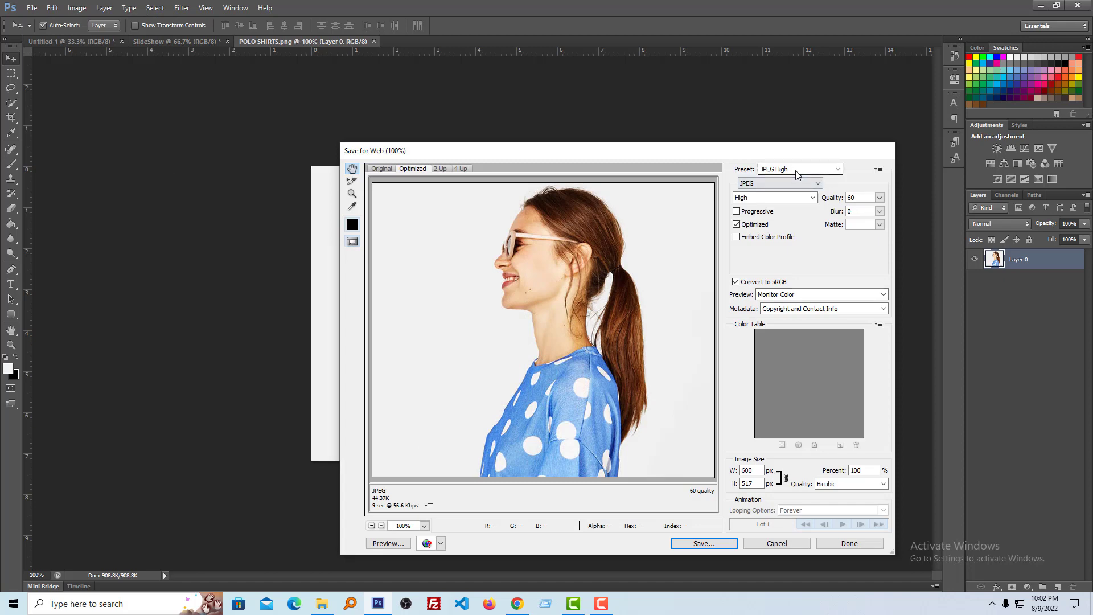
{"action": "left_click", "coordinate": [697, 542]}
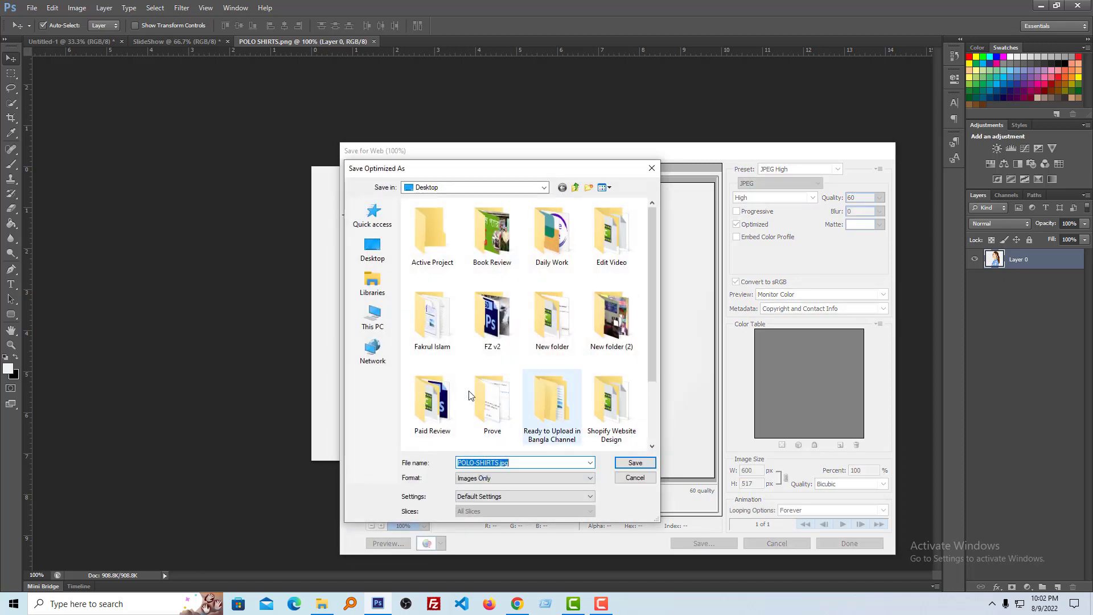
{"action": "key", "text": "Return"}
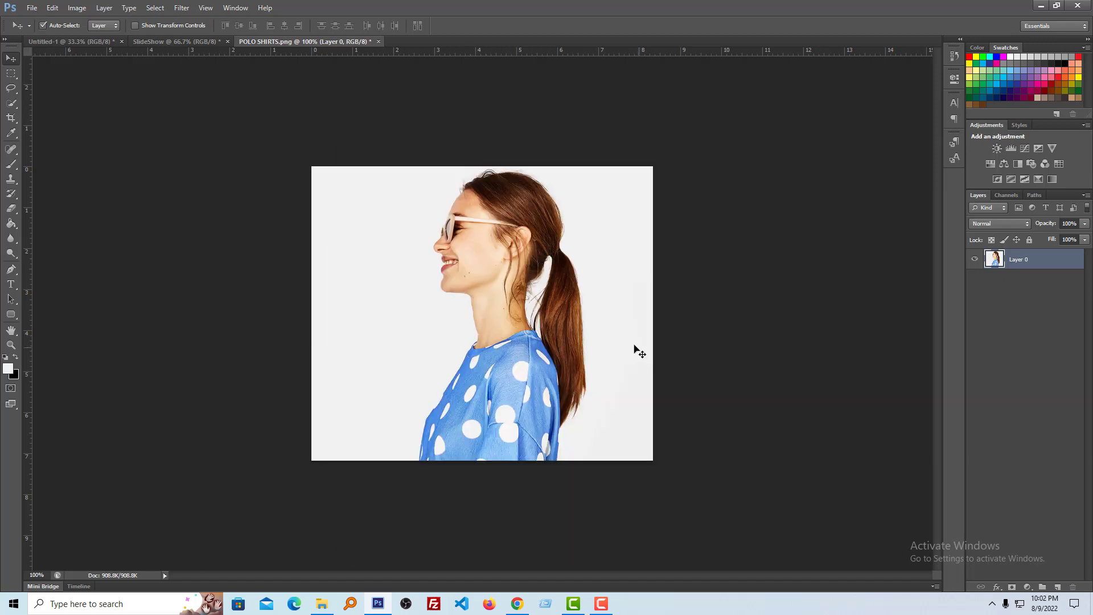